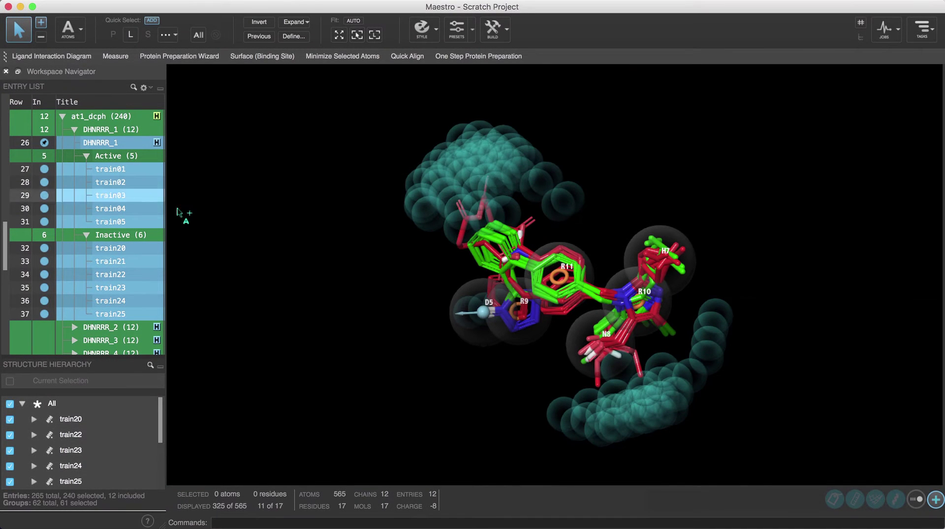
# Rotate and zoom the pharmacophore hypothesis ligand overlay to inspect it from another angle.
pyautogui.moveTo(352, 308); pyautogui.dragTo(399, 235, button='middle')
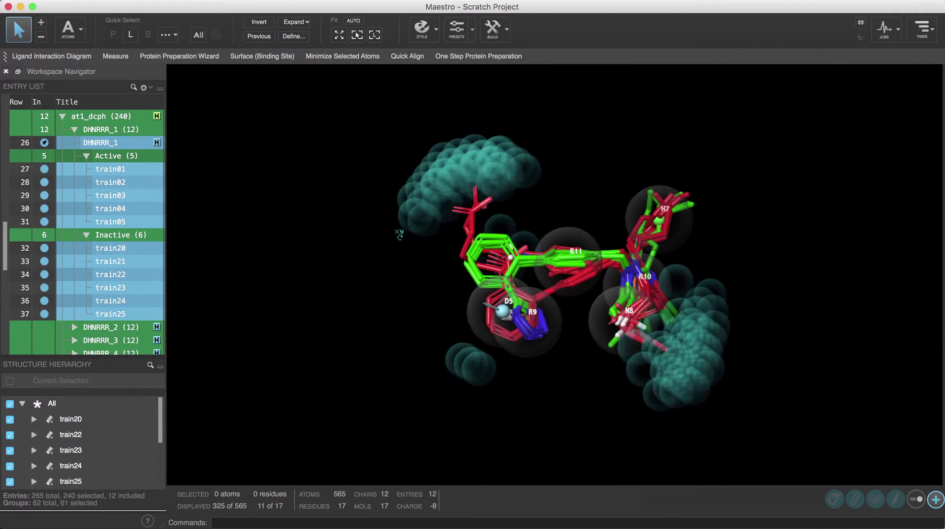
pyautogui.scroll(5, 394, 244)
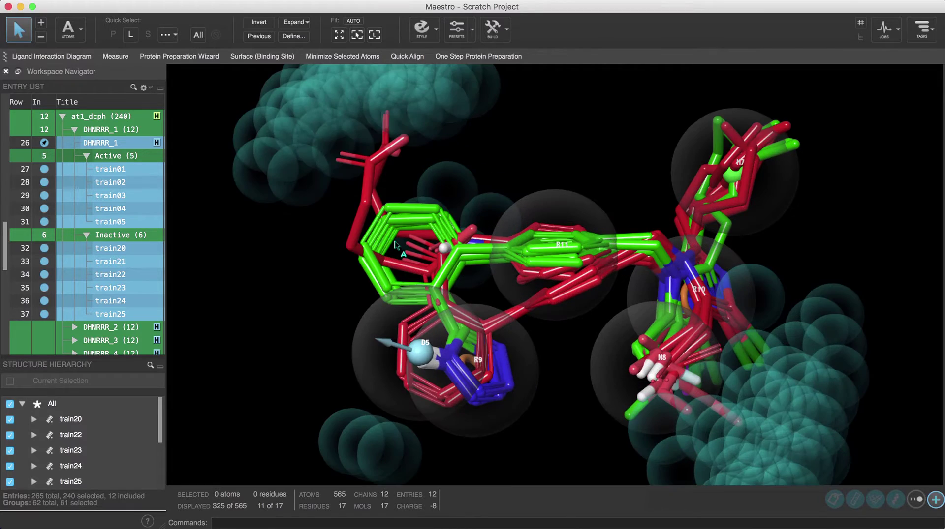
pyautogui.moveTo(314, 253)
pyautogui.mouseDown(button='middle')
pyautogui.moveTo(265, 238)
pyautogui.moveTo(311, 239)
pyautogui.mouseUp(button='middle')
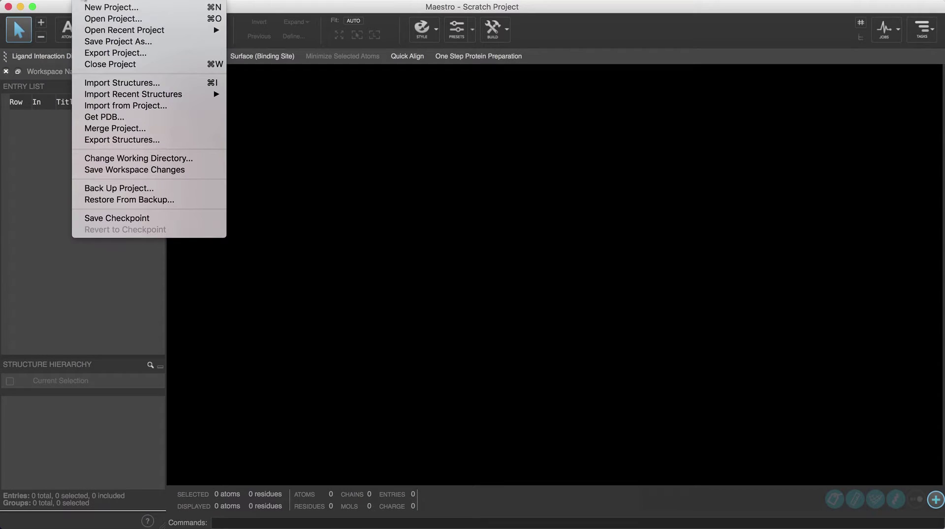
# Import at1.maegz as 25 ligands, train01–train25, and include them all in the workspace.
pyautogui.click(114, 83)
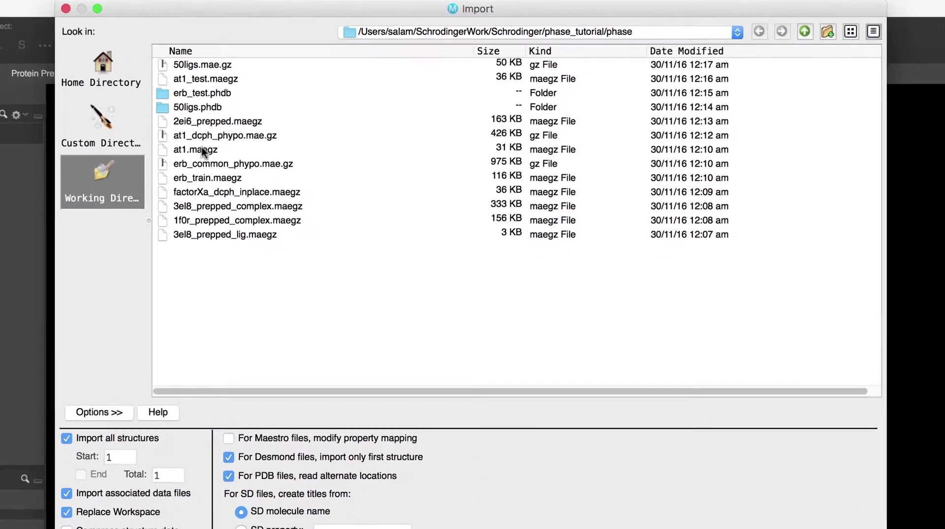
pyautogui.click(202, 150)
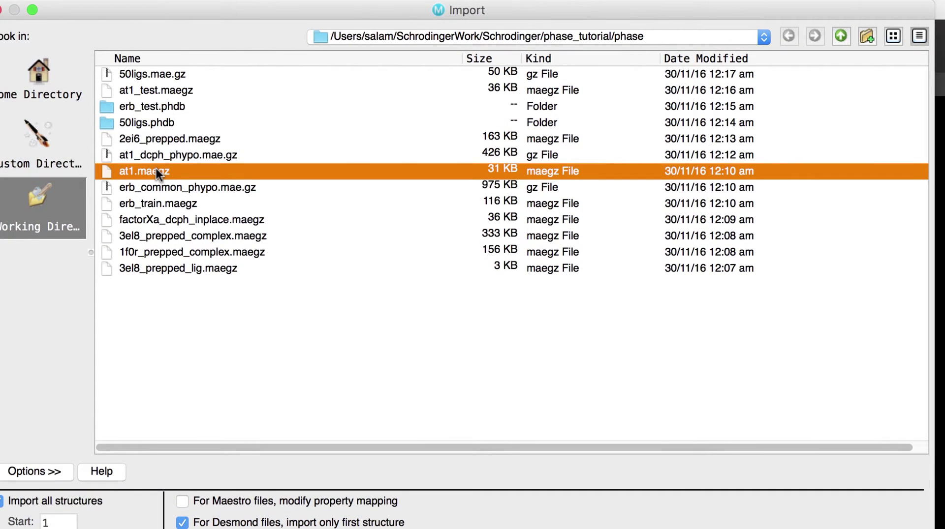
pyautogui.doubleClick(156, 168)
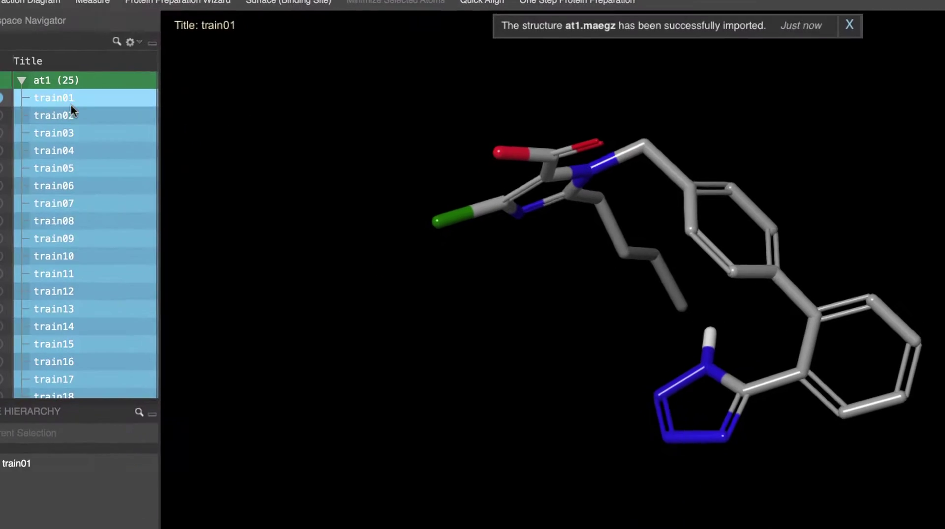
pyautogui.scroll(-3, 14, 191)
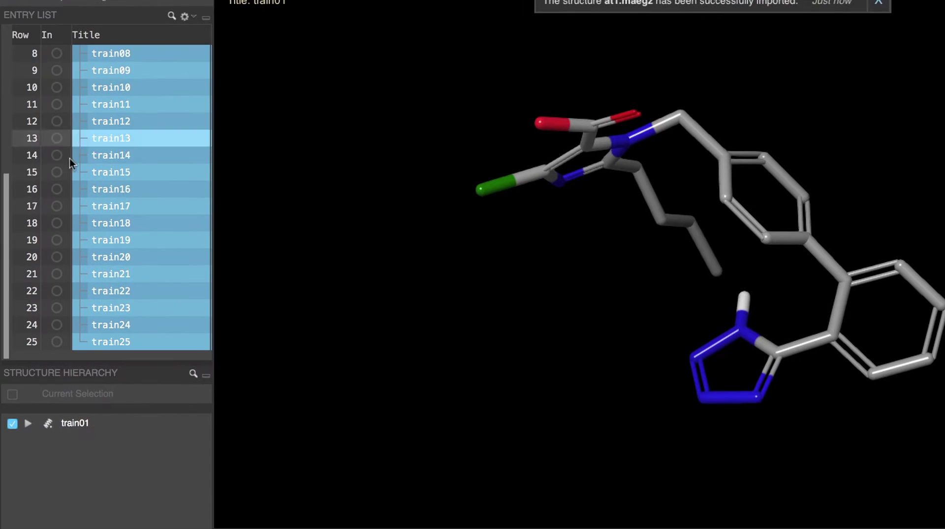
pyautogui.click(57, 342)
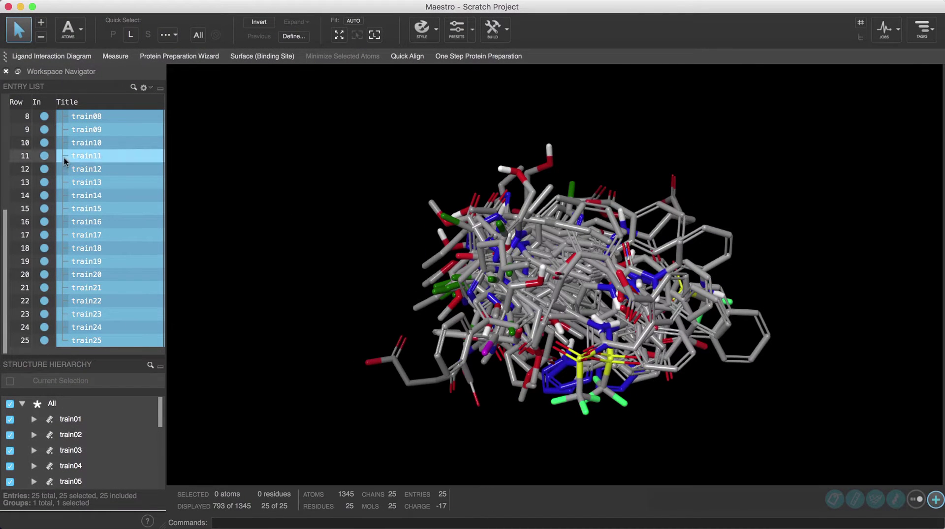
pyautogui.scroll(3, 50, 151)
# Show only train01, then launch Develop Pharmacophore Hypothesis from Ligand-Based Virtual Screening tasks.
pyautogui.click(44, 129)
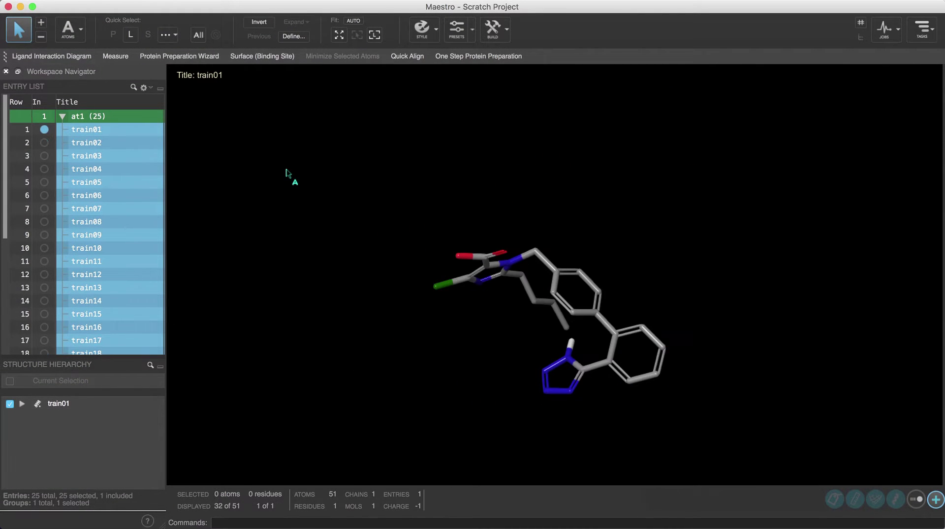
pyautogui.click(921, 30)
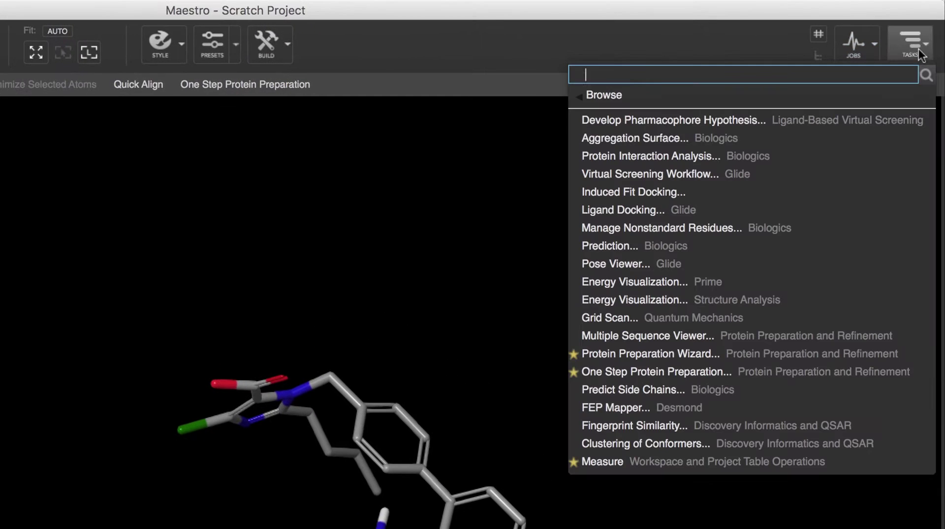
pyautogui.click(599, 95)
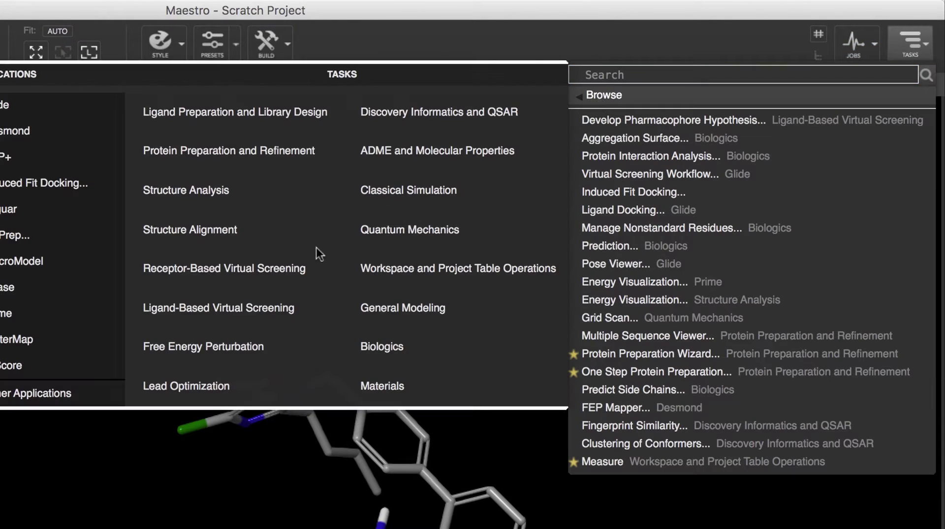
pyautogui.click(236, 309)
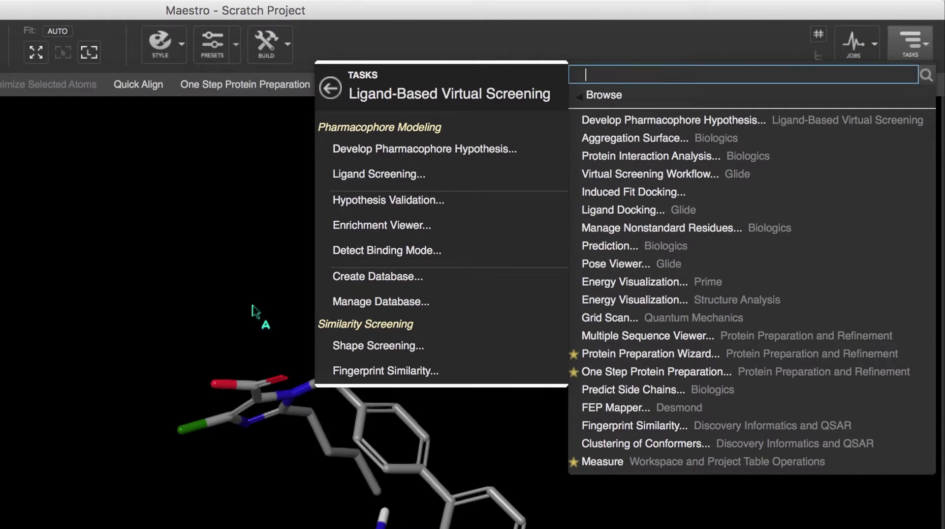
pyautogui.click(442, 150)
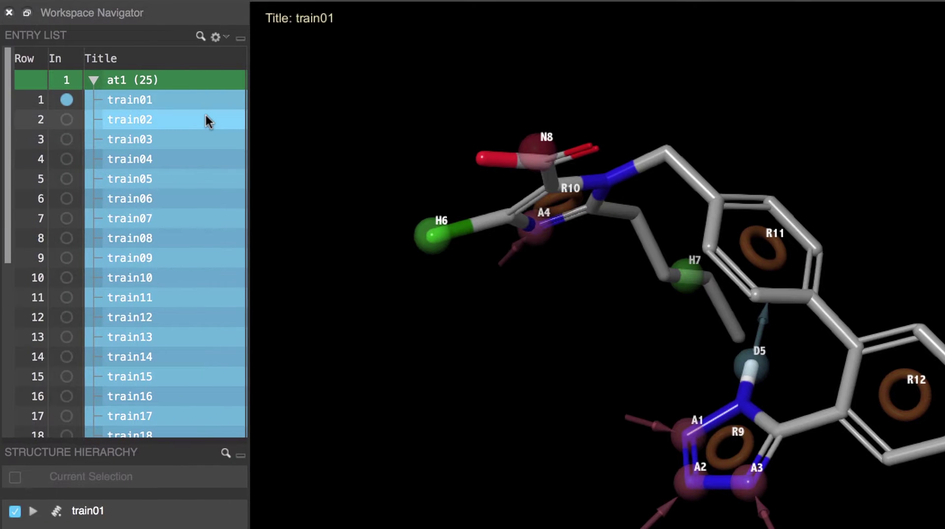
pyautogui.scroll(-3, 205, 119)
pyautogui.scroll(3, 204, 118)
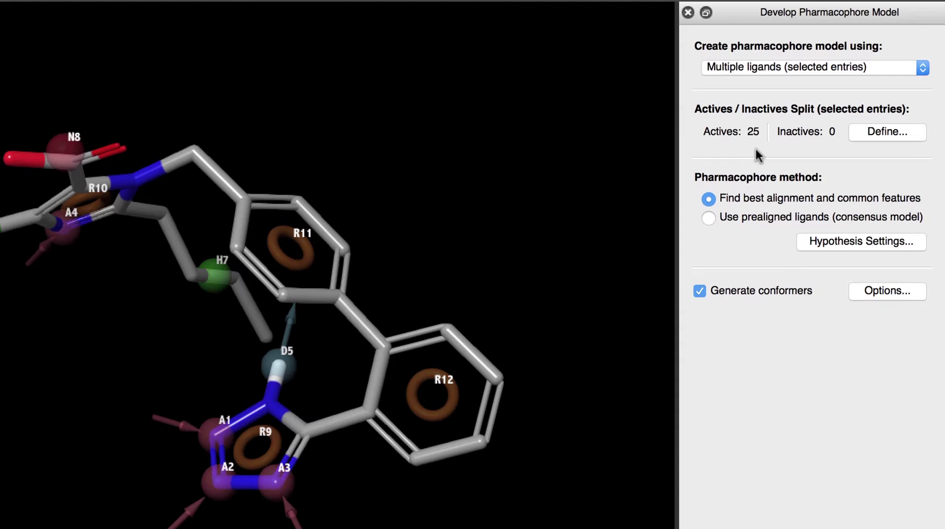
# Define activity from pIC50-Exp, with actives above 7.3 and inactives below 5.
pyautogui.click(877, 131)
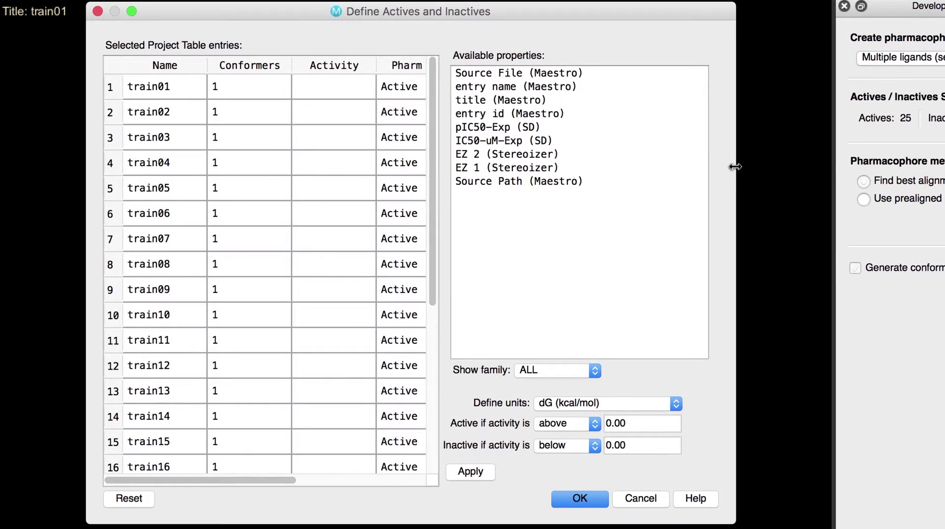
pyautogui.moveTo(734, 167); pyautogui.dragTo(886, 166)
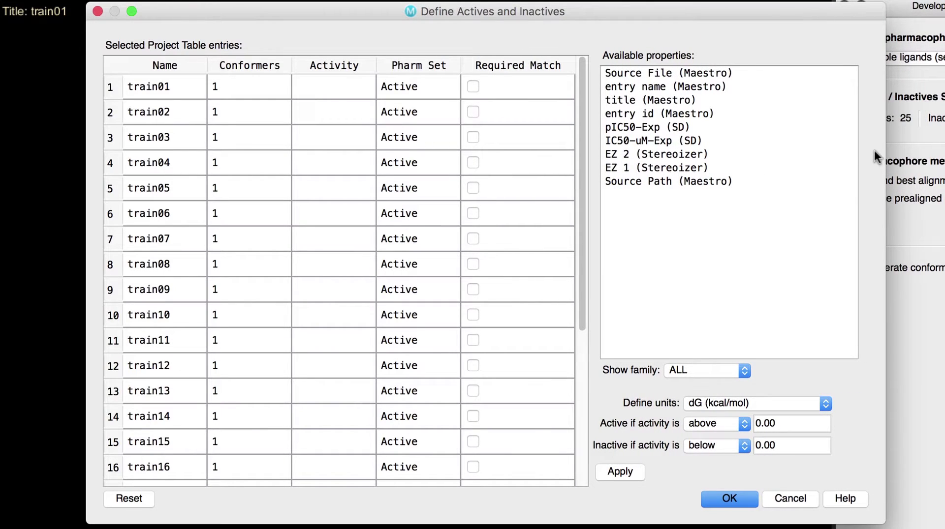
pyautogui.click(672, 127)
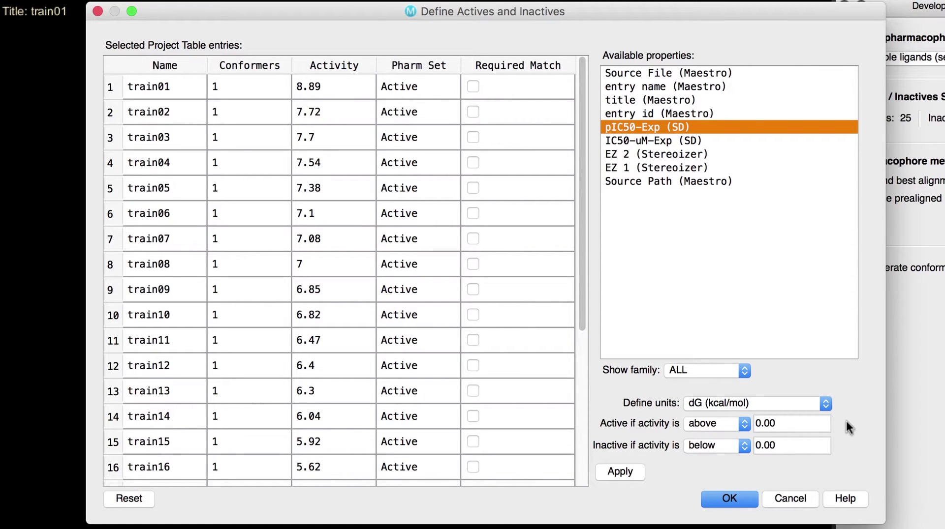
pyautogui.doubleClick(767, 424)
pyautogui.write('7.3')
pyautogui.click(776, 445)
pyautogui.moveTo(776, 445); pyautogui.dragTo(722, 445)
pyautogui.write('5')
pyautogui.hotkey('shift', 'Tab')
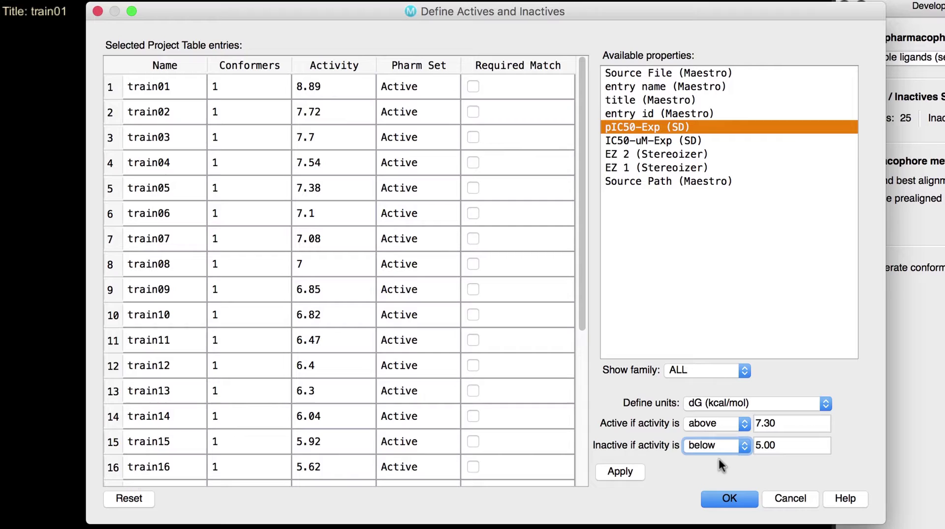
# Apply the thresholds so train01–train05 are active and train20–train25 inactive, then accept.
pyautogui.click(619, 472)
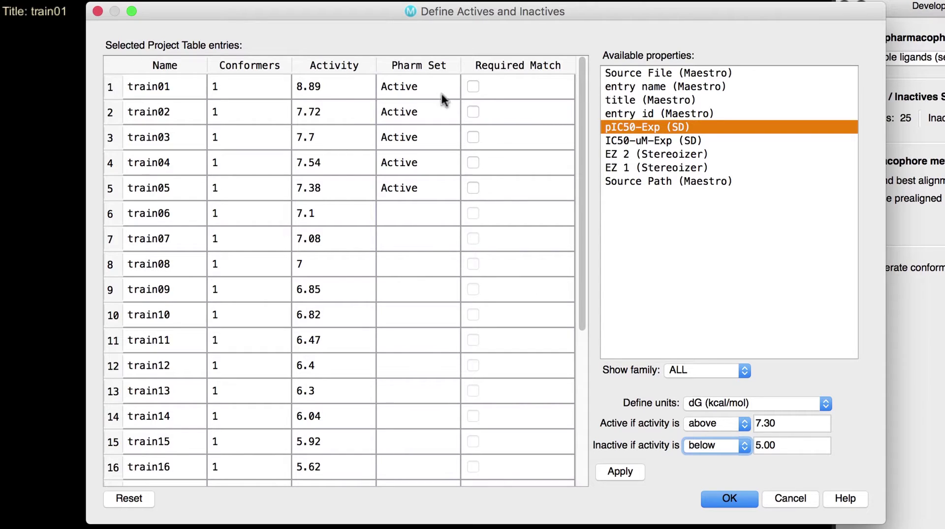
pyautogui.scroll(-5, 442, 229)
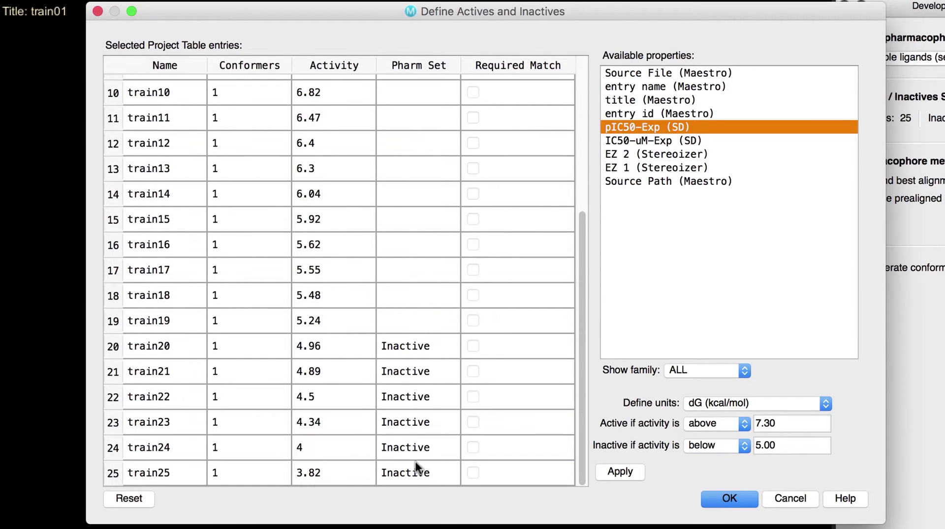
pyautogui.scroll(5, 475, 318)
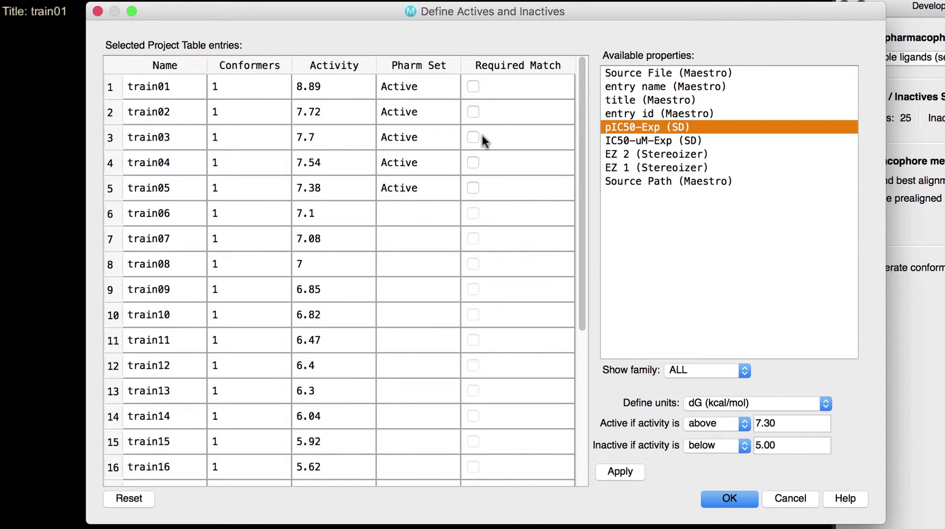
pyautogui.click(729, 498)
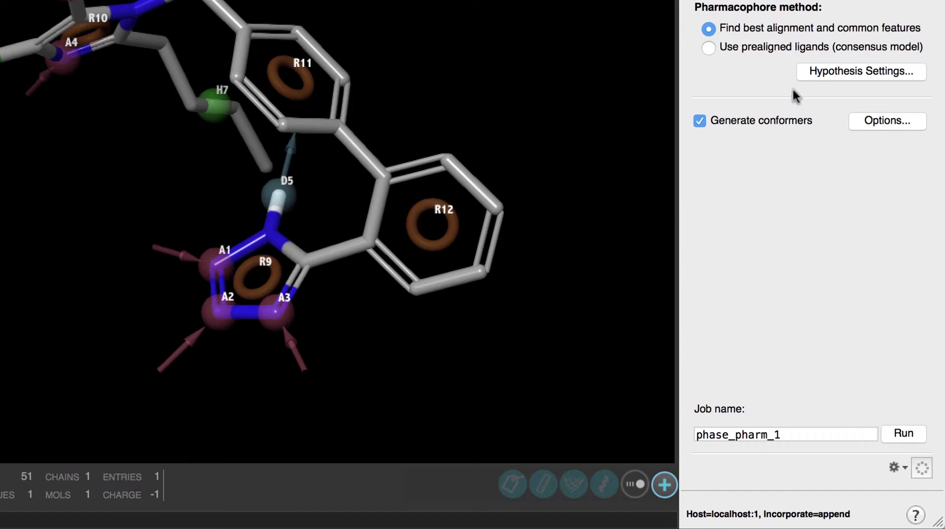
# Open Hypothesis Settings for the phase_pharm_1 pharmacophore run.
pyautogui.click(840, 68)
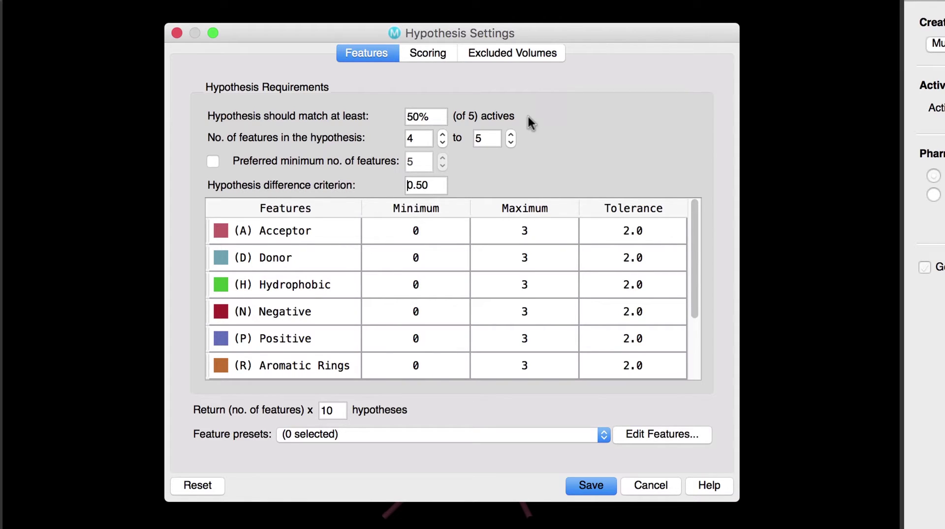
# Set hypotheses to 5–6 features with a preferred minimum of 5.
pyautogui.click(442, 134)
pyautogui.click(511, 134)
pyautogui.click(213, 161)
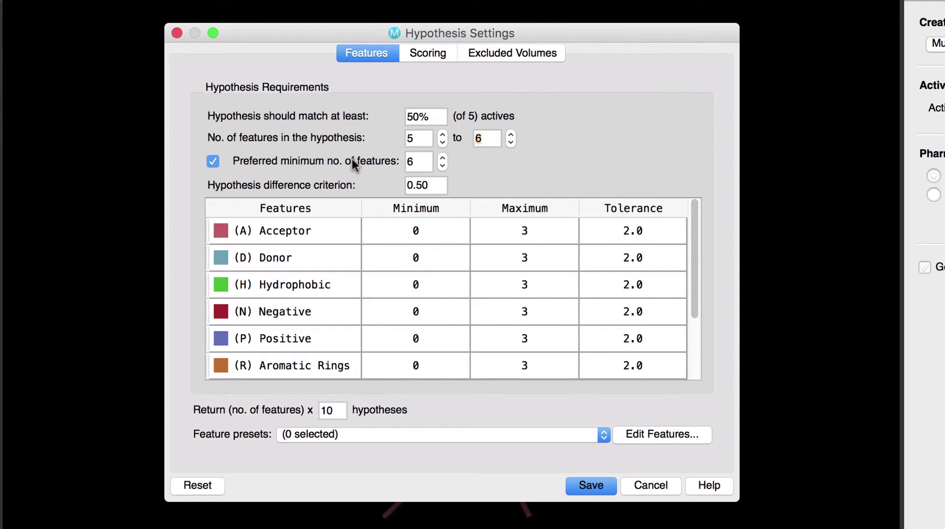
pyautogui.click(443, 166)
# Require at least 1 Donor and 1 Negative feature.
pyautogui.click(437, 257)
pyautogui.click(438, 257)
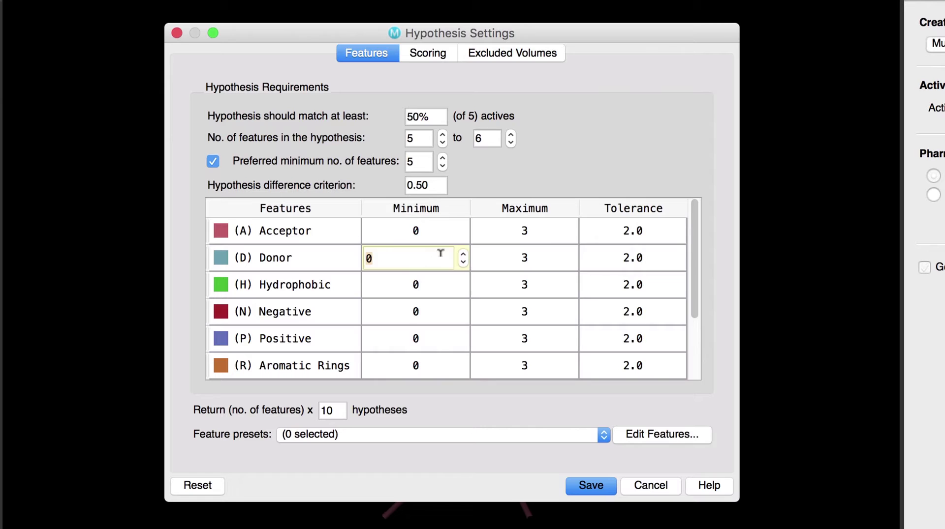
pyautogui.click(463, 254)
pyautogui.doubleClick(447, 312)
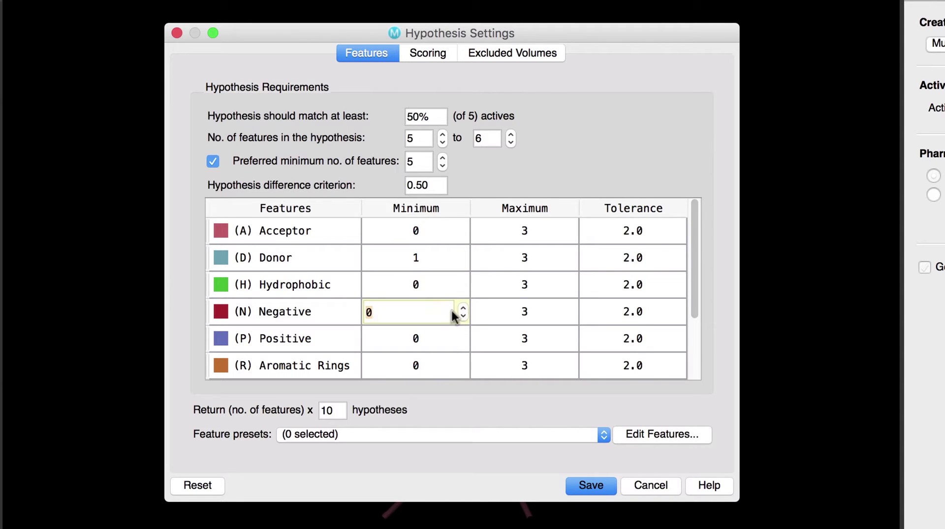
pyautogui.click(463, 309)
pyautogui.click(587, 435)
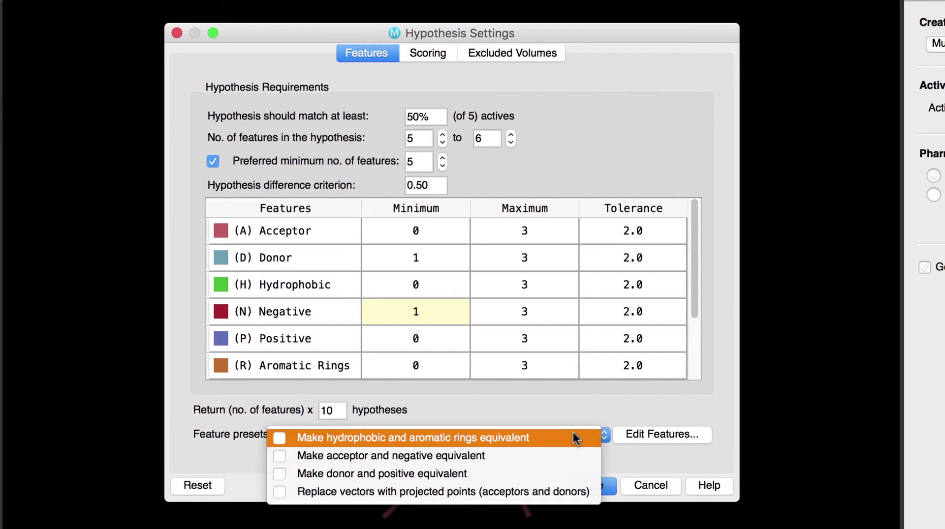
# Turn on the 'Make acceptor and negative equivalent' feature preset.
pyautogui.click(279, 456)
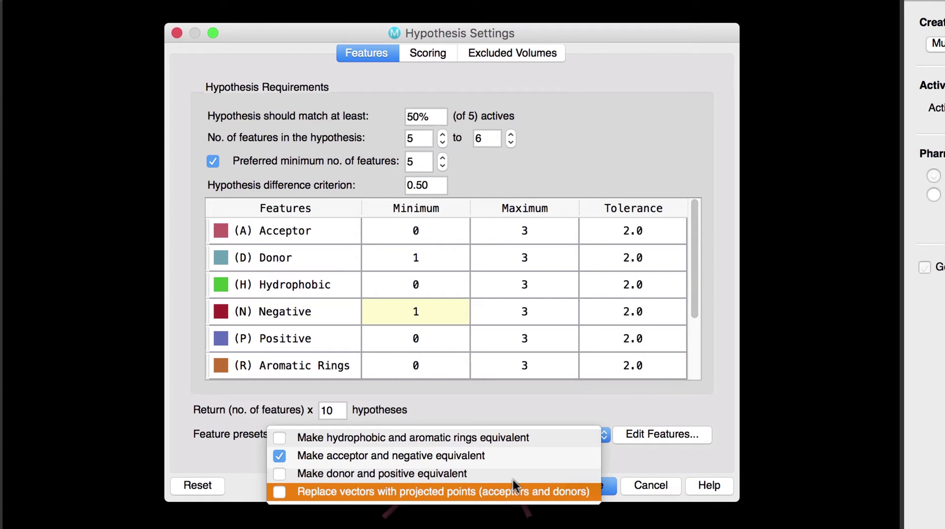
pyautogui.click(624, 456)
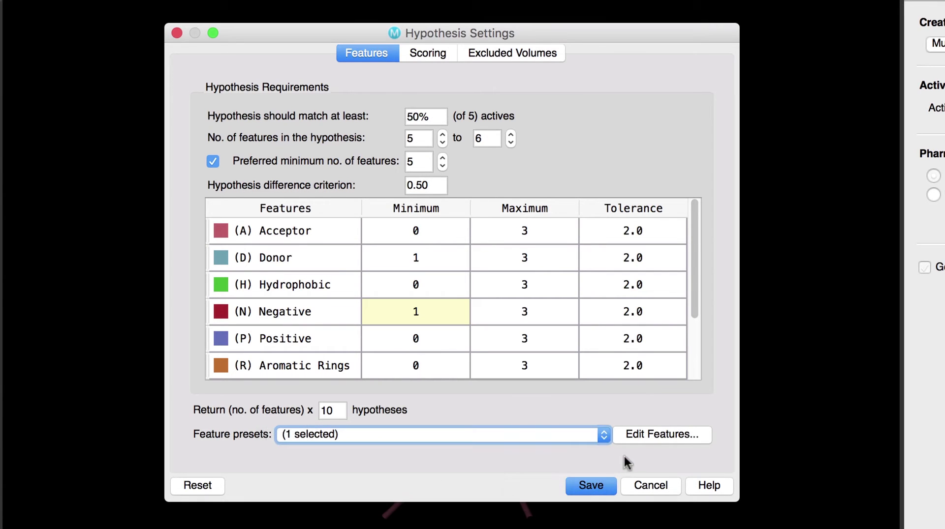
# Review feature definitions, help and Phase Hypo Score scoring, then reach the Excluded Volumes options.
pyautogui.click(664, 434)
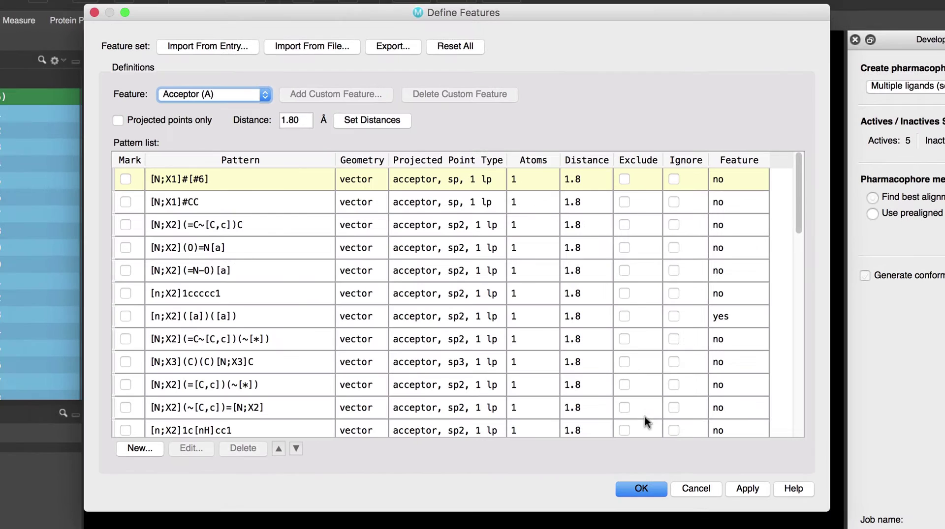
pyautogui.click(695, 487)
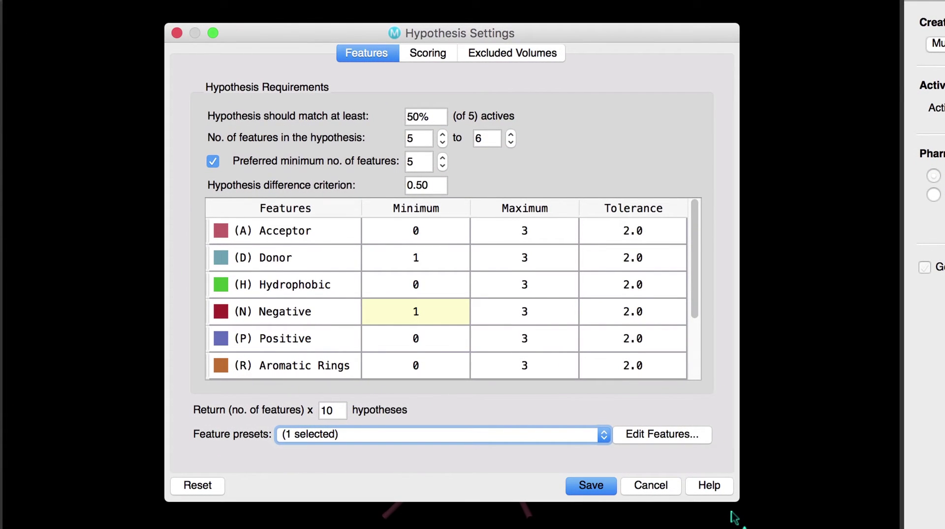
pyautogui.click(708, 489)
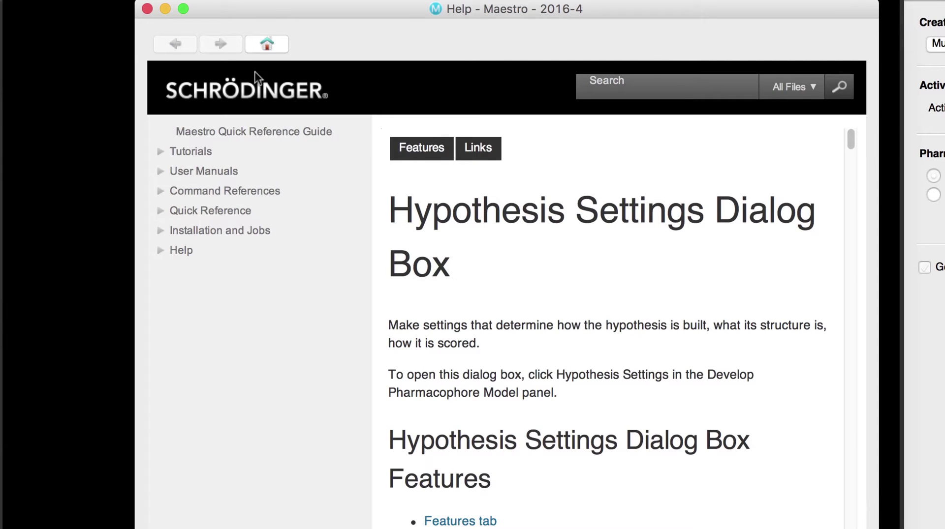
pyautogui.click(147, 9)
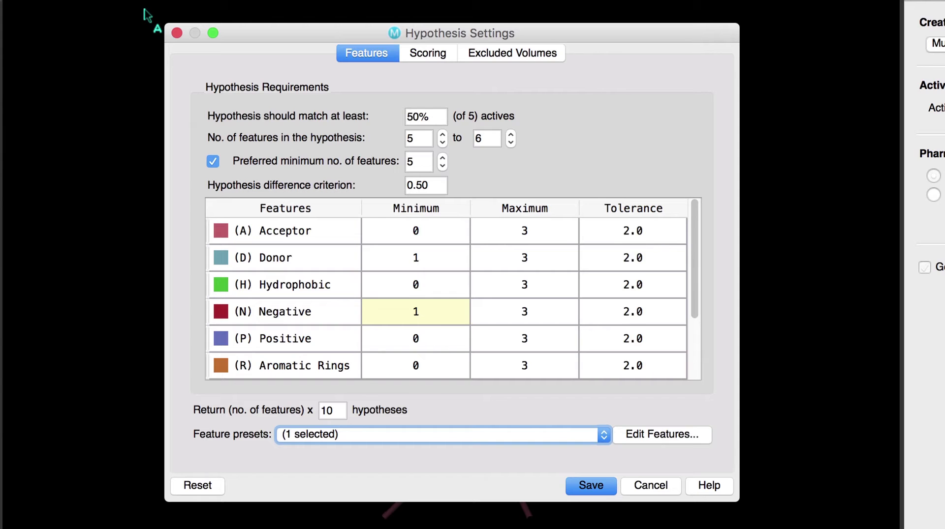
pyautogui.click(428, 53)
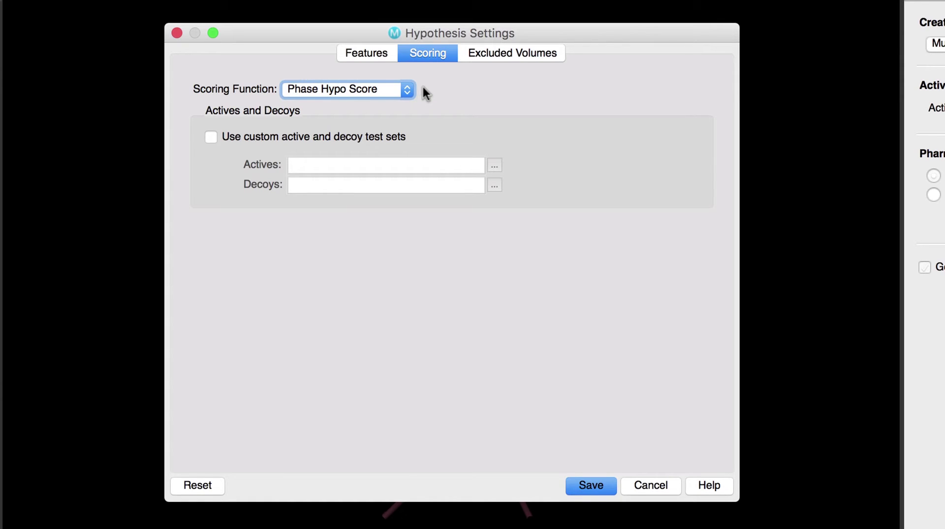
pyautogui.click(478, 54)
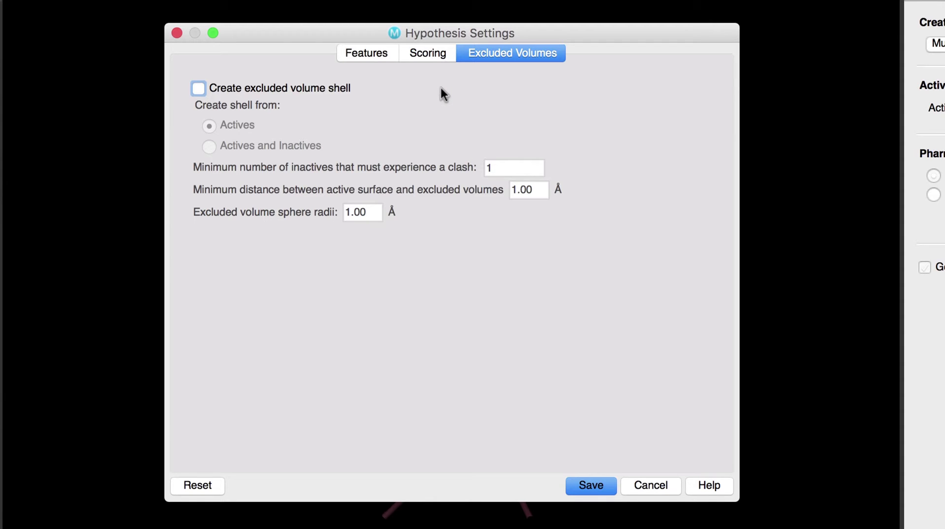
# Enable an excluded volume shell built from actives and inactives, and save the settings.
pyautogui.click(199, 89)
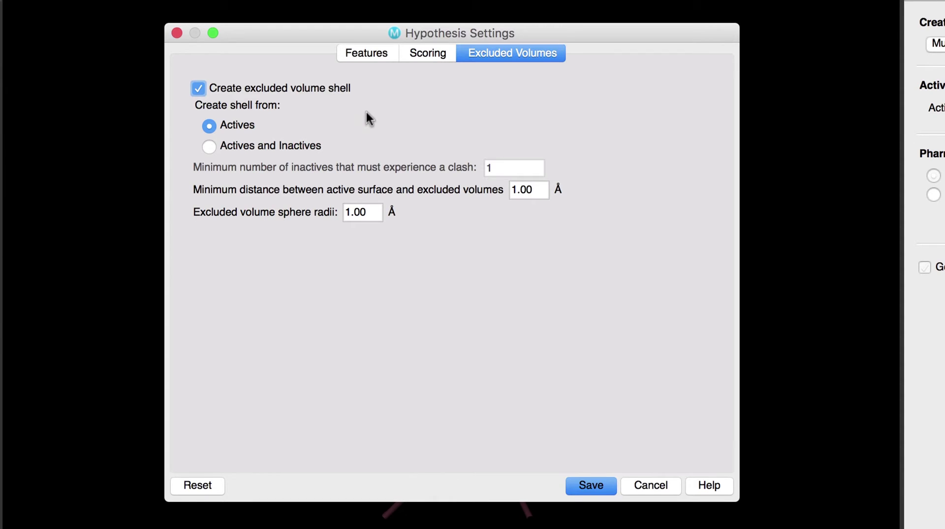
pyautogui.click(210, 147)
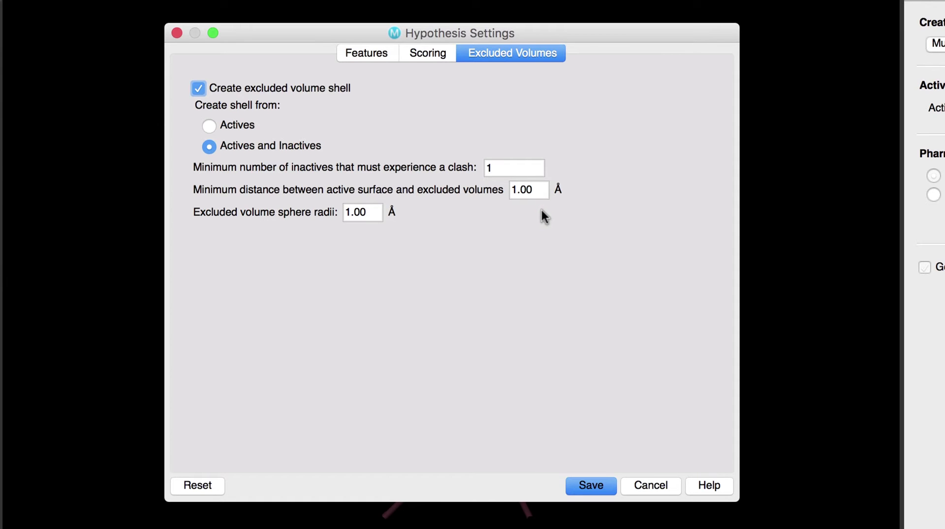
pyautogui.click(593, 485)
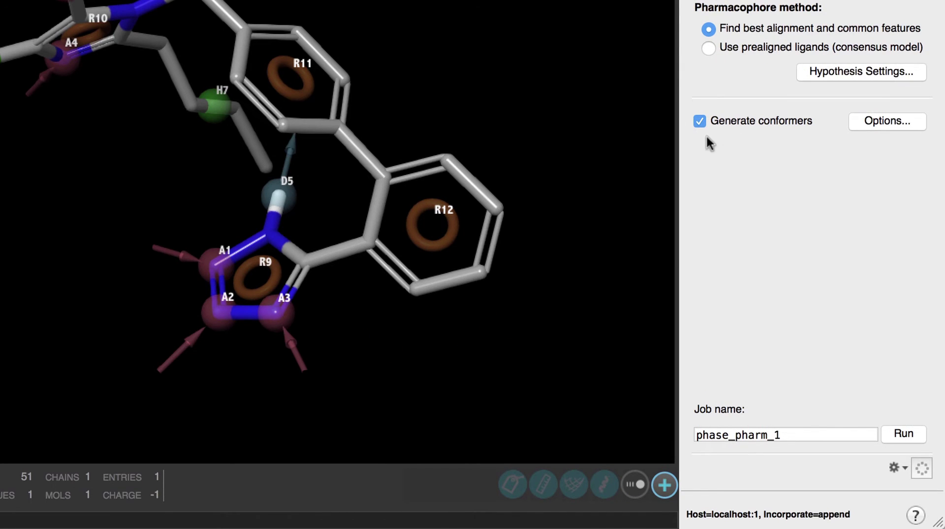
# Turn on minimization of the generated output conformers in the conformer options.
pyautogui.click(882, 125)
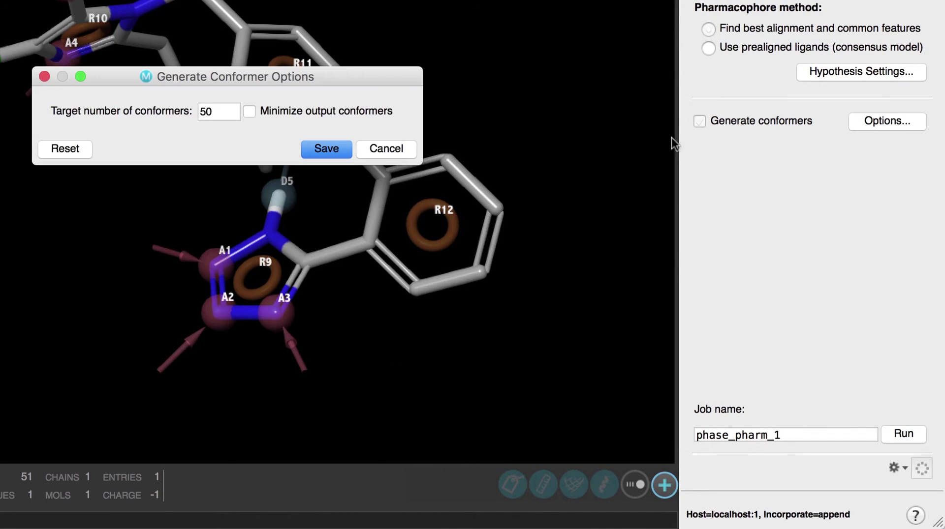
pyautogui.click(249, 112)
pyautogui.click(326, 148)
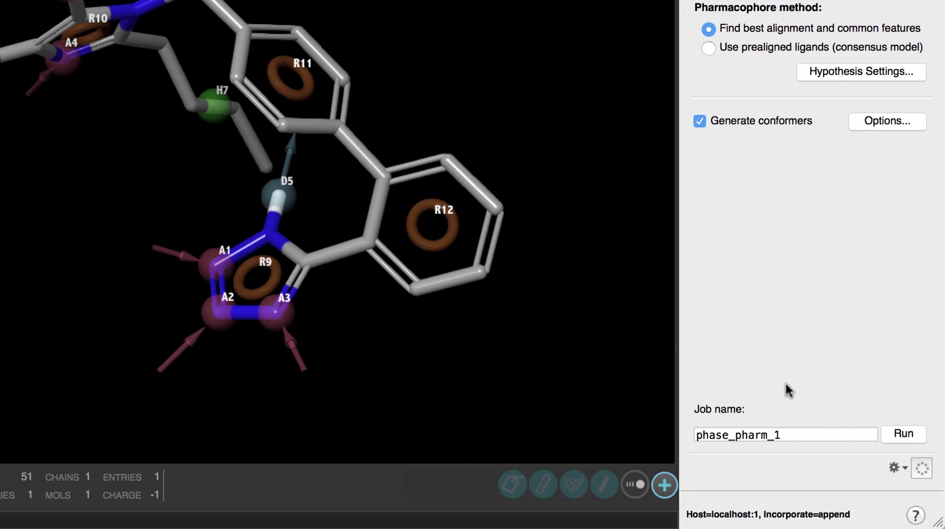
# Name the job at1_dcph_phypo, set it to 4 processors, and run it.
pyautogui.tripleClick(802, 428)
pyautogui.write('at1_dcph_phypo')
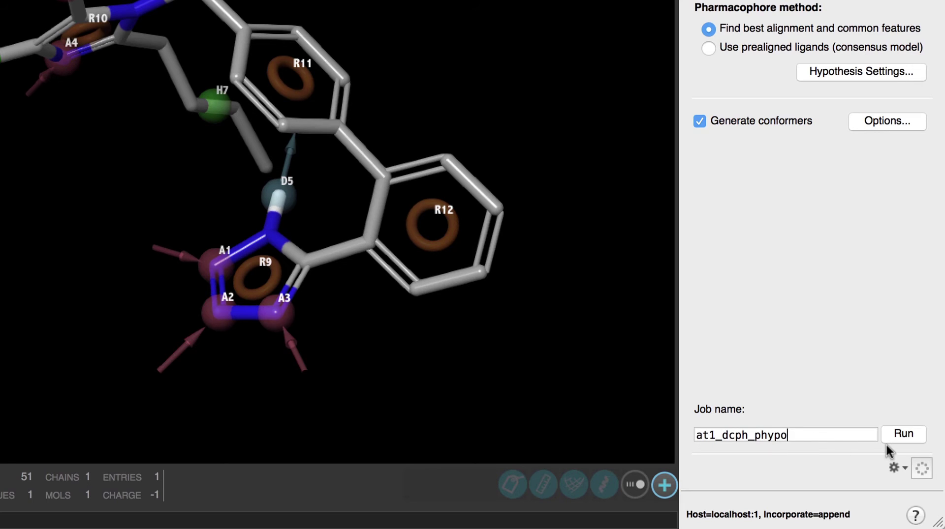
pyautogui.click(900, 468)
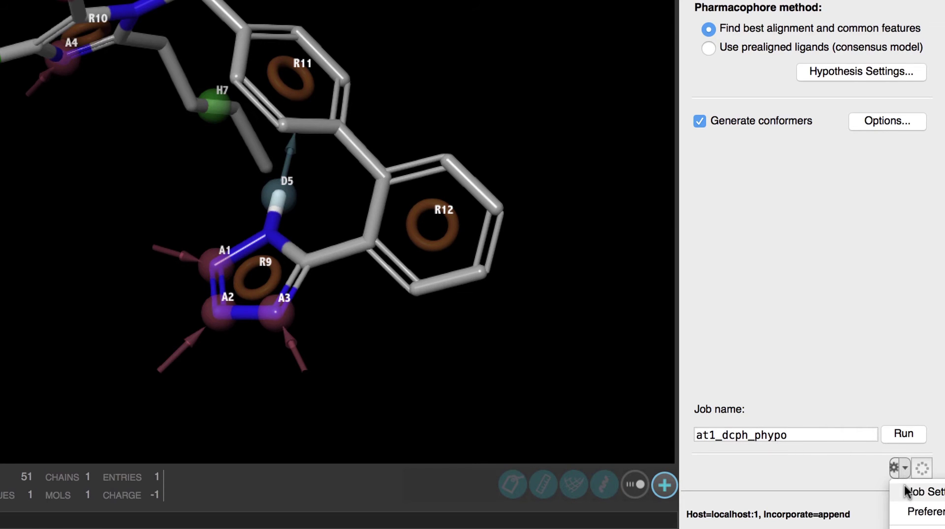
pyautogui.click(907, 490)
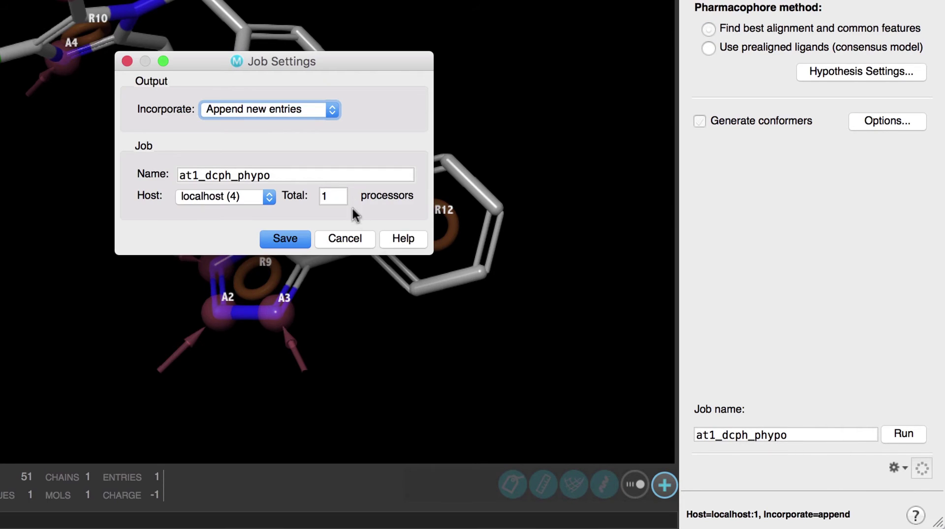
pyautogui.doubleClick(337, 196)
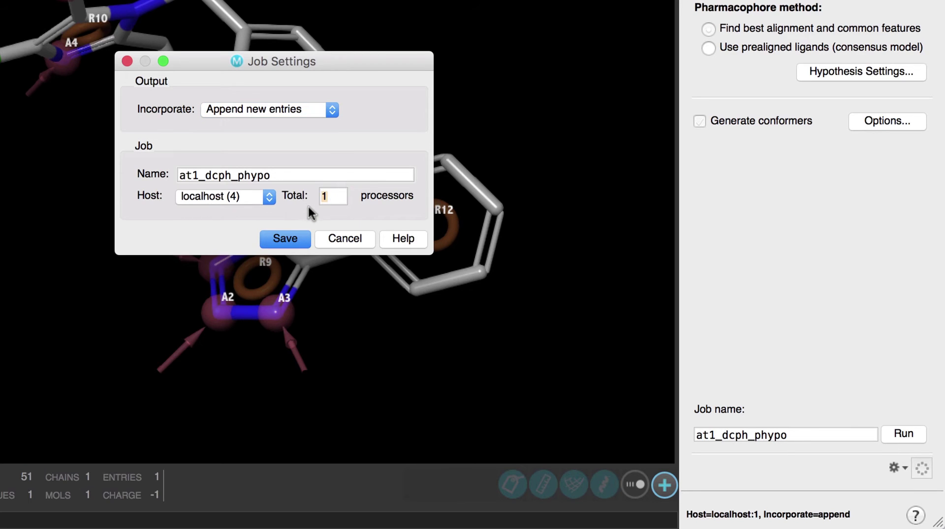
pyautogui.write('4')
pyautogui.click(301, 238)
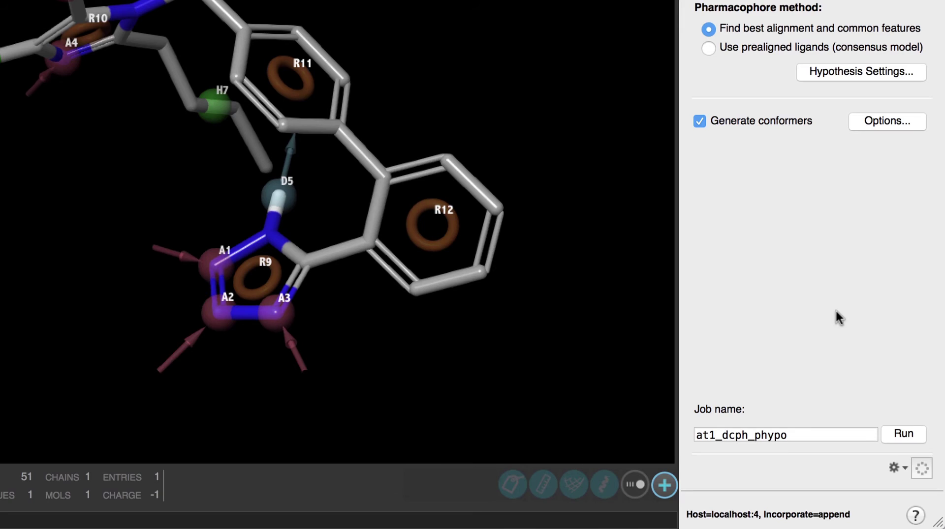
pyautogui.click(903, 435)
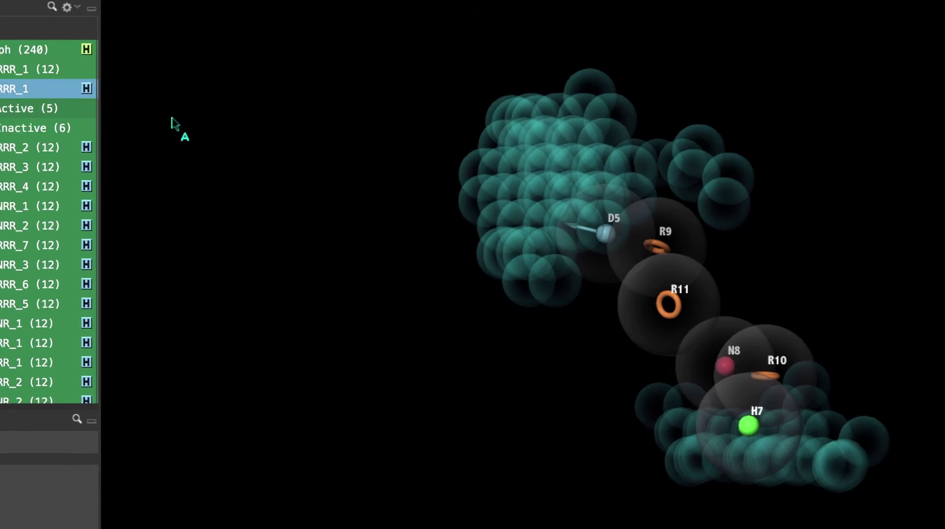
# Rotate the model, view hypotheses DHNRRR_2, DHNRRR_3 and DHNRRR_4, then return to DHNRRR_1.
pyautogui.moveTo(325, 148); pyautogui.dragTo(507, 69, button='middle')
pyautogui.moveTo(143, 13); pyautogui.dragTo(137, 38, button='middle')
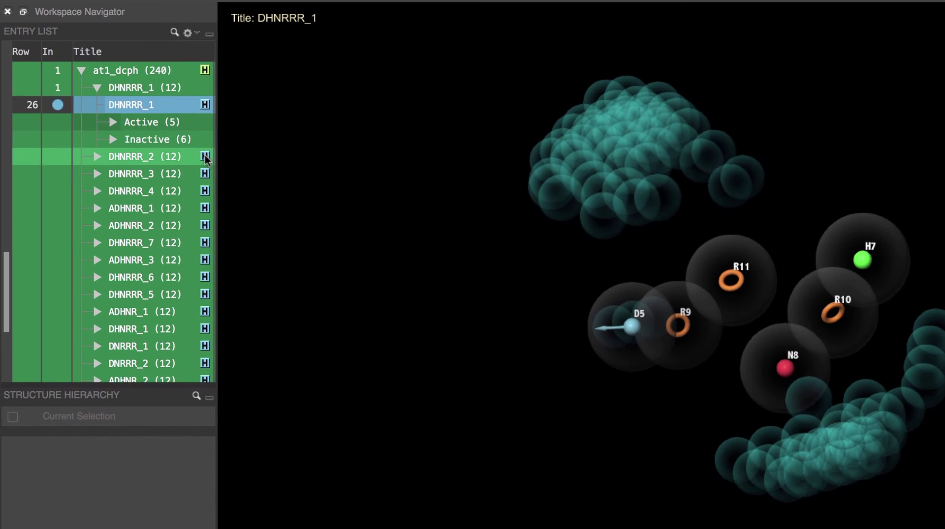
pyautogui.click(136, 148)
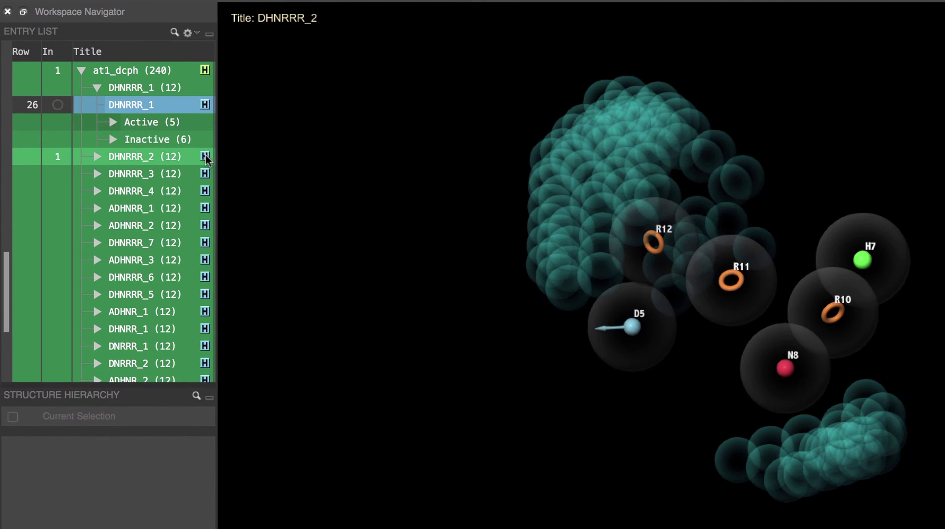
pyautogui.click(205, 174)
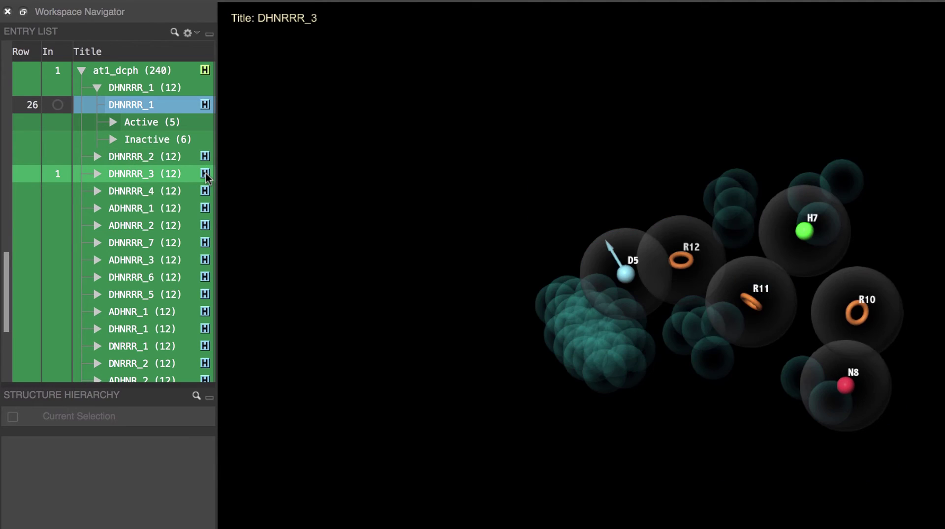
pyautogui.click(206, 190)
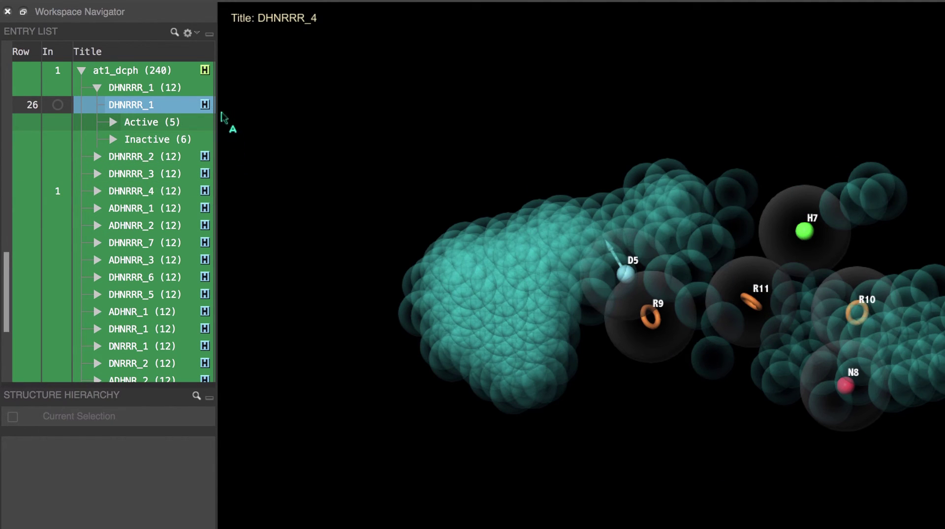
pyautogui.click(205, 105)
pyautogui.rightClick(208, 106)
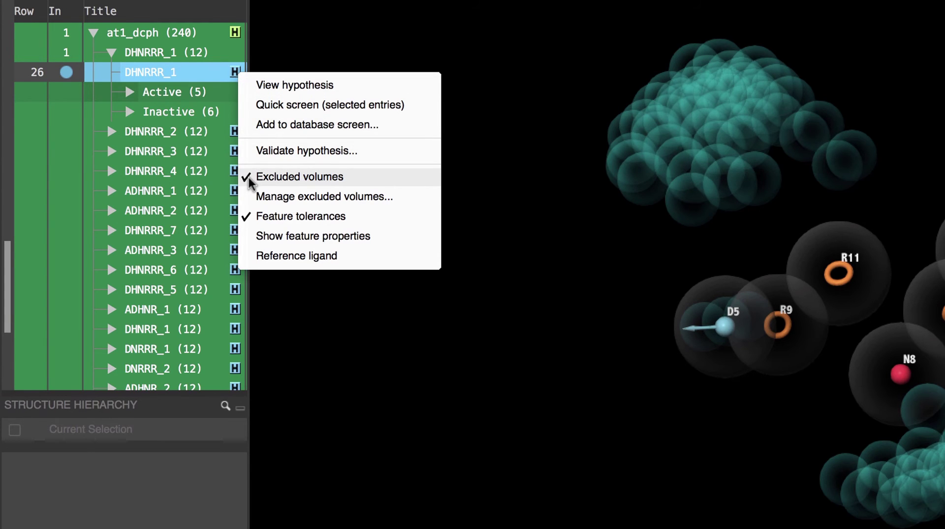
pyautogui.click(277, 33)
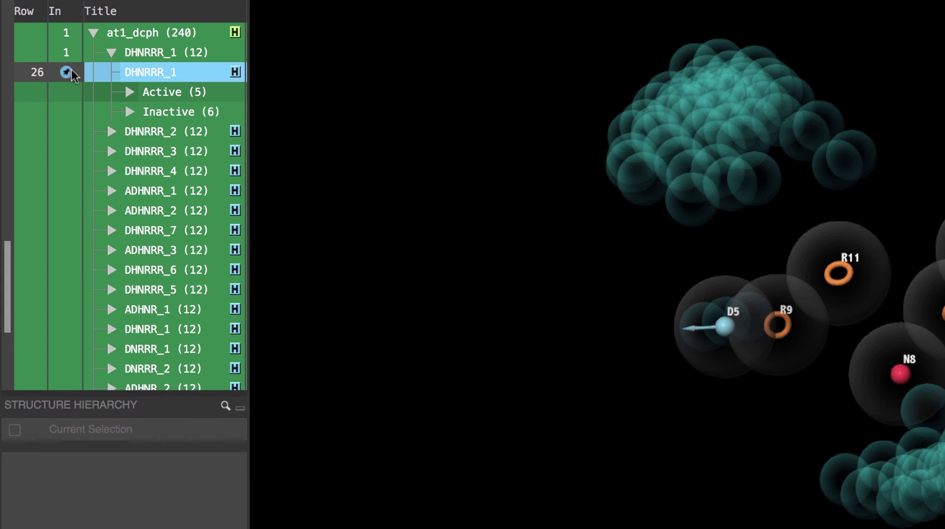
# Show active ligands train01–train05 and colour their carbons green with element colouring.
pyautogui.click(130, 92)
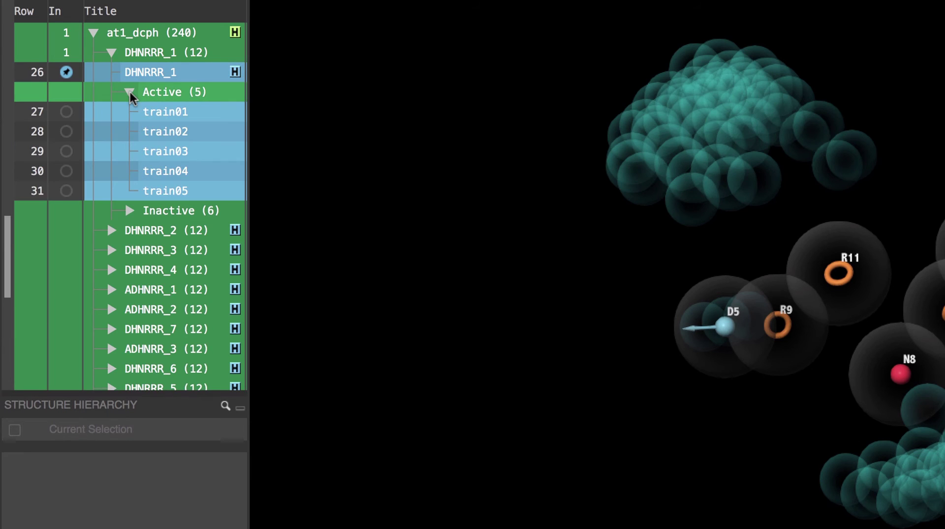
pyautogui.click(69, 112)
pyautogui.keyDown('shift'); pyautogui.click(69, 191); pyautogui.keyUp('shift')
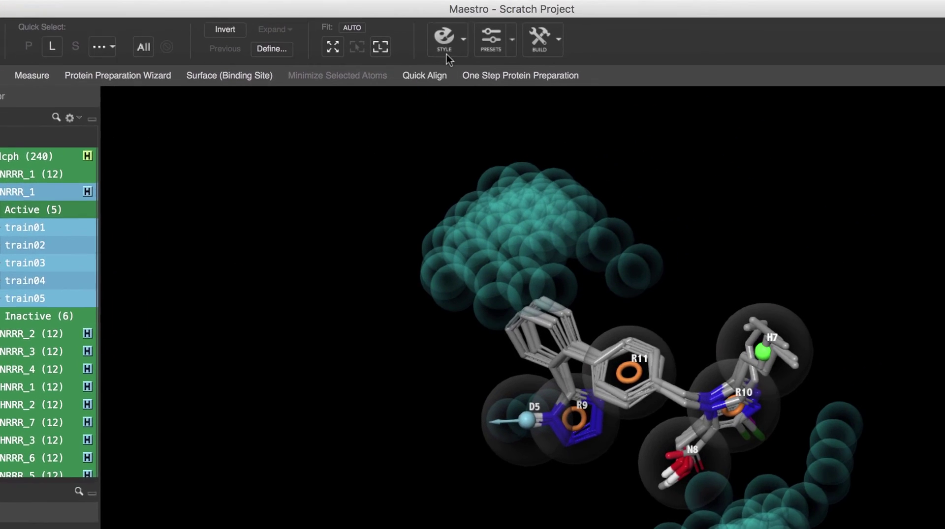
pyautogui.click(506, 39)
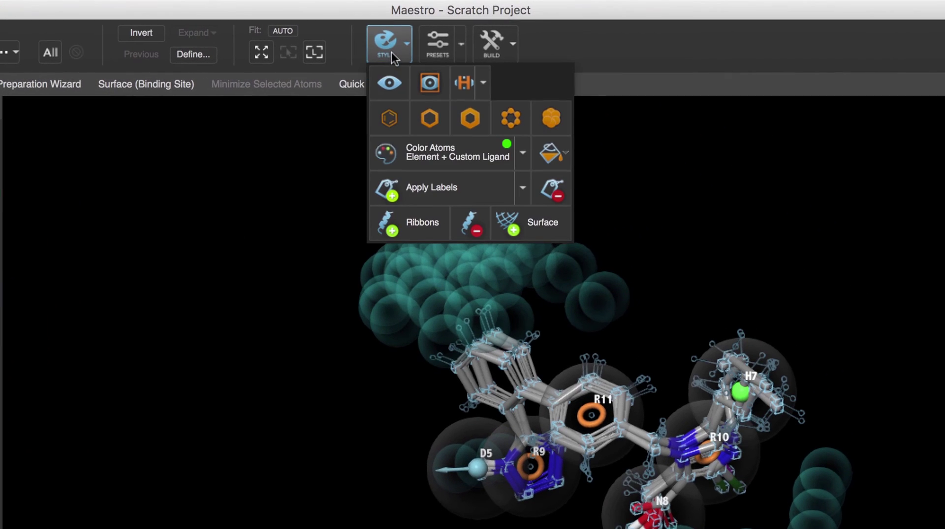
pyautogui.click(522, 154)
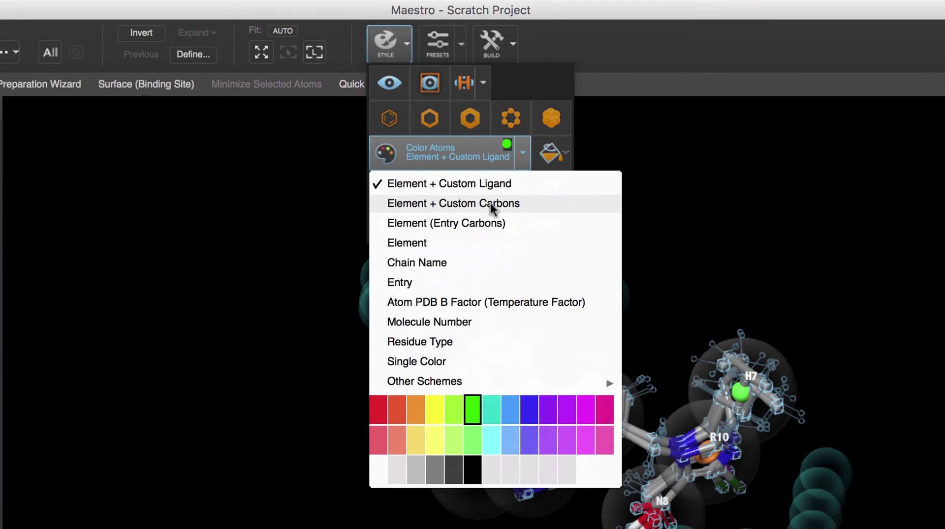
pyautogui.click(474, 204)
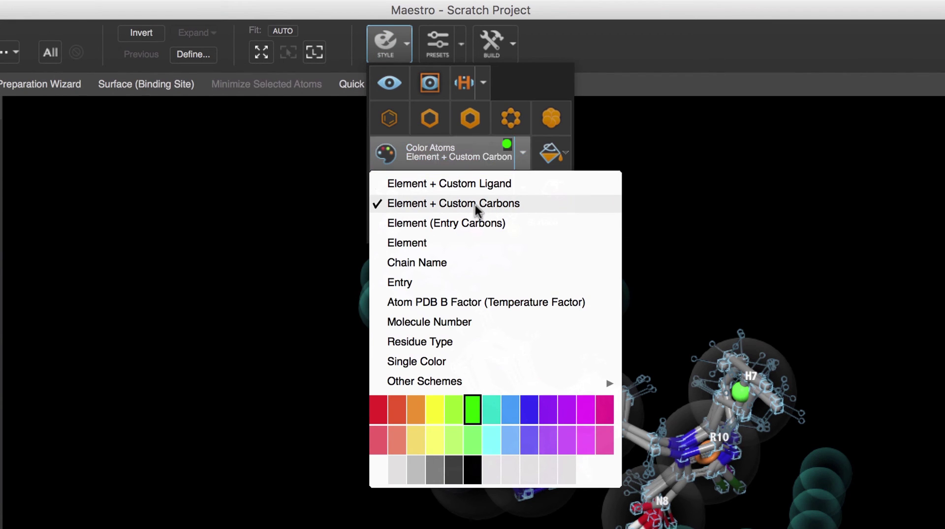
pyautogui.click(472, 410)
pyautogui.click(386, 397)
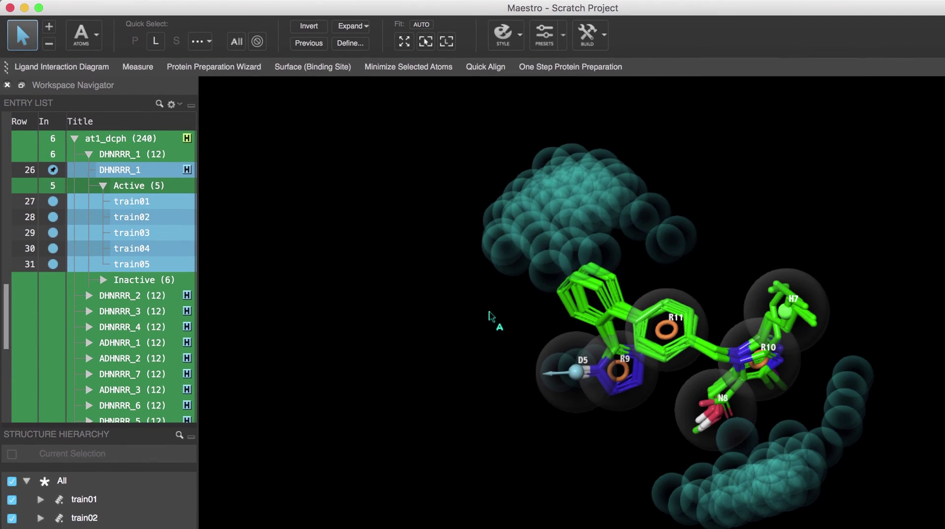
# Show inactive ligands train20–train25 instead, with their carbons coloured red.
pyautogui.click(103, 280)
pyautogui.click(53, 296)
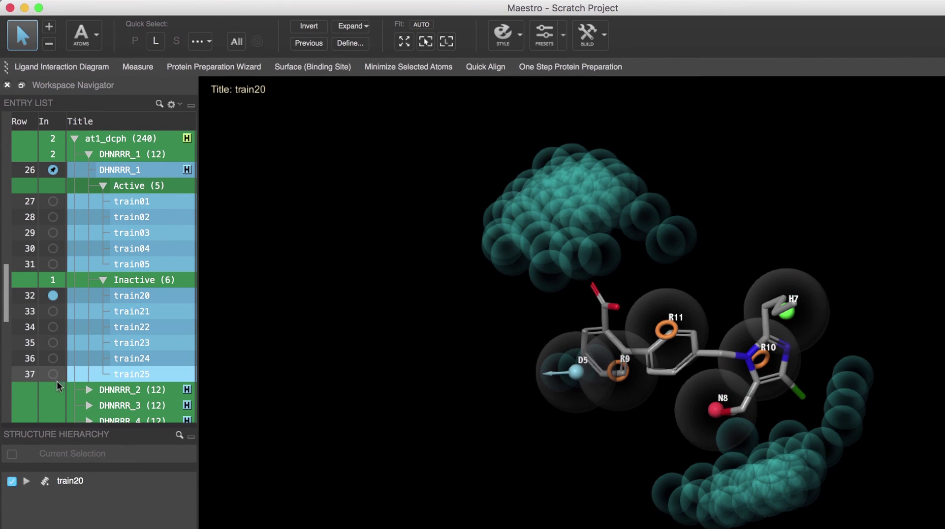
pyautogui.keyDown('shift'); pyautogui.click(52, 374); pyautogui.keyUp('shift')
pyautogui.click(503, 33)
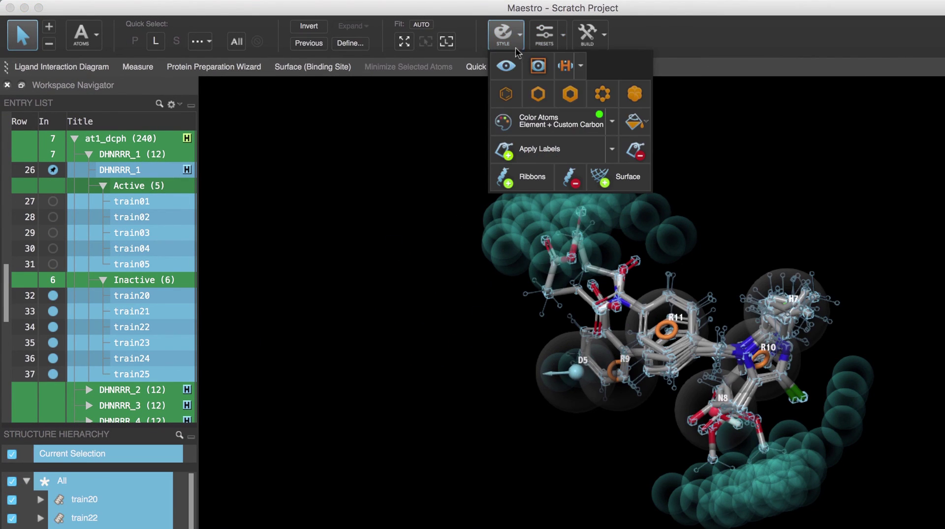
pyautogui.click(612, 123)
pyautogui.click(495, 329)
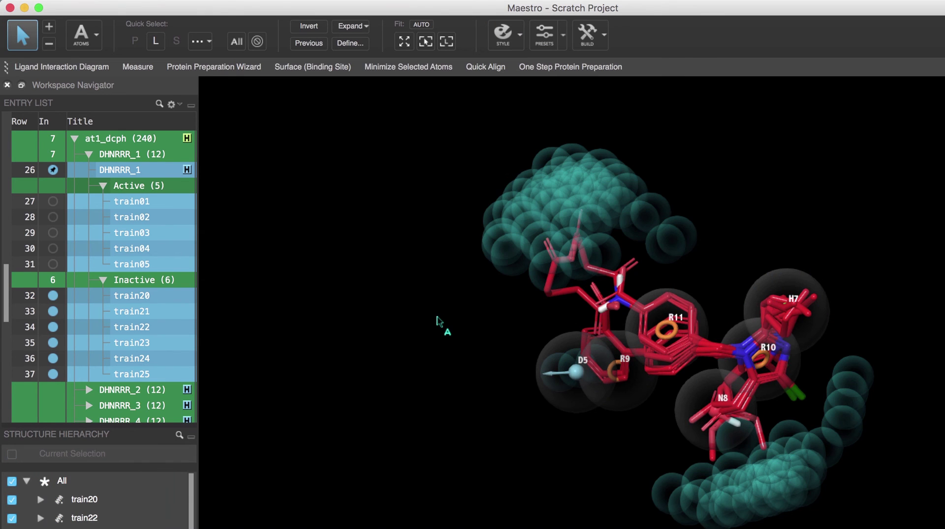
# Add actives train01–train05 alongside the inactives, then zoom and rotate the overlay.
pyautogui.keyDown('shift'); pyautogui.click(53, 201); pyautogui.keyUp('shift')
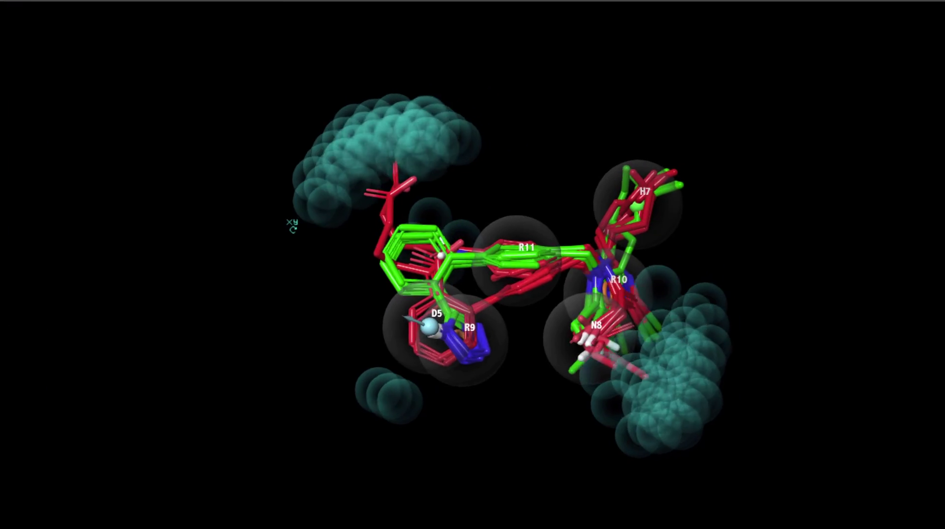
pyautogui.scroll(5, 291, 240)
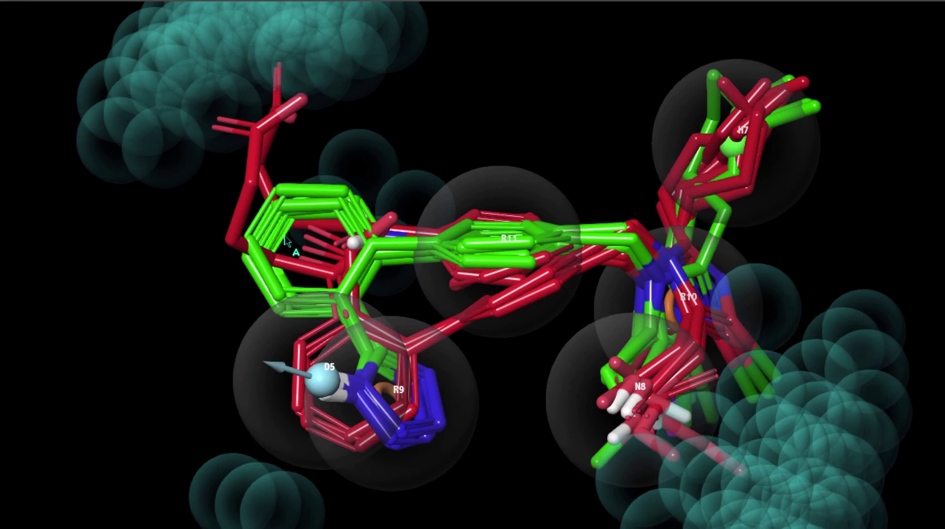
pyautogui.moveTo(290, 240); pyautogui.dragTo(181, 241, button='middle')
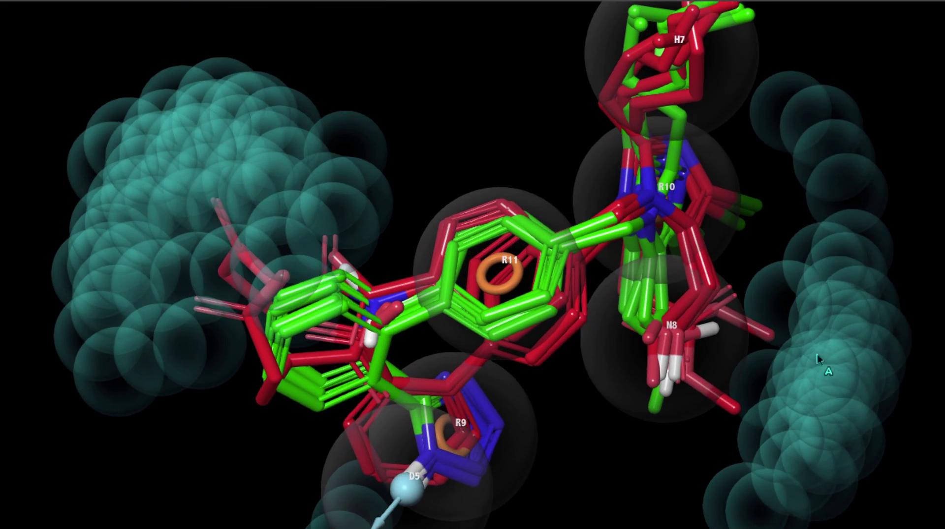
pyautogui.moveTo(438, 438); pyautogui.dragTo(482, 415, button='middle')
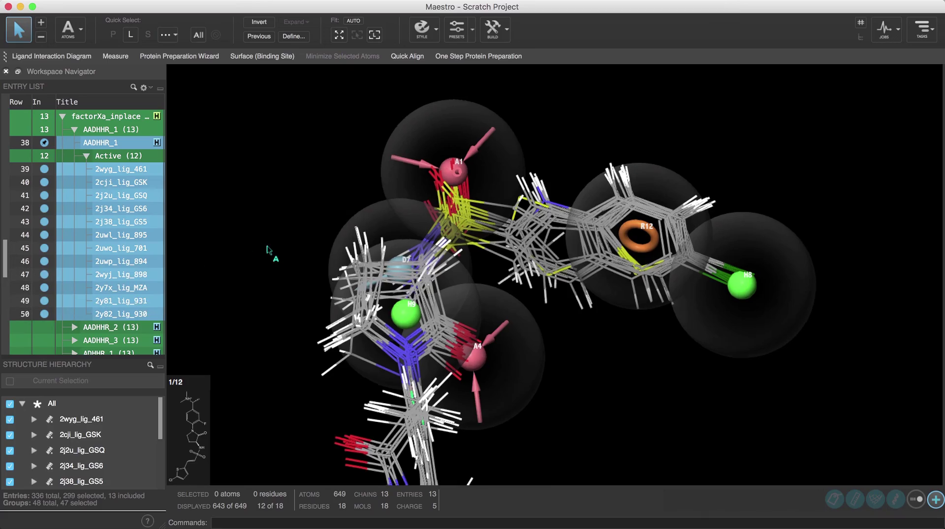
# Rotate and shrink the ligand overlay in the workspace.
pyautogui.moveTo(268, 249); pyautogui.dragTo(294, 223, button='middle')
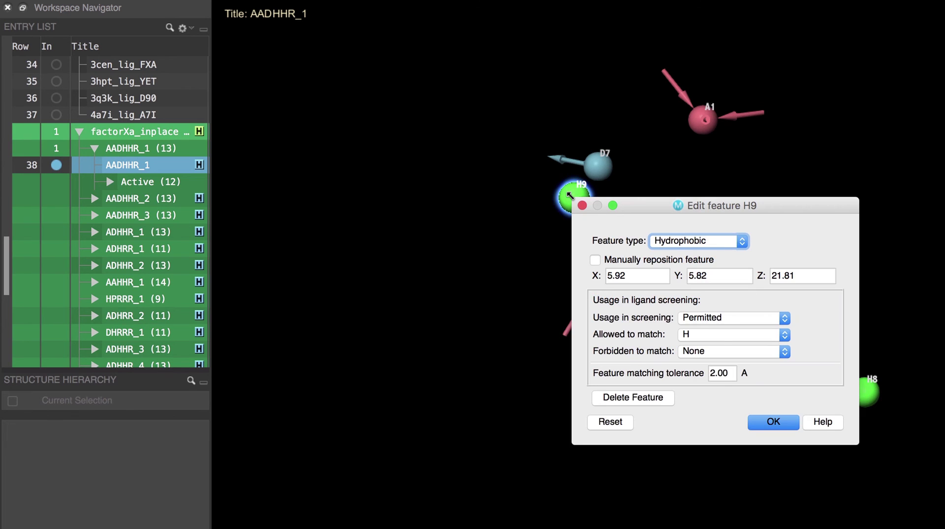